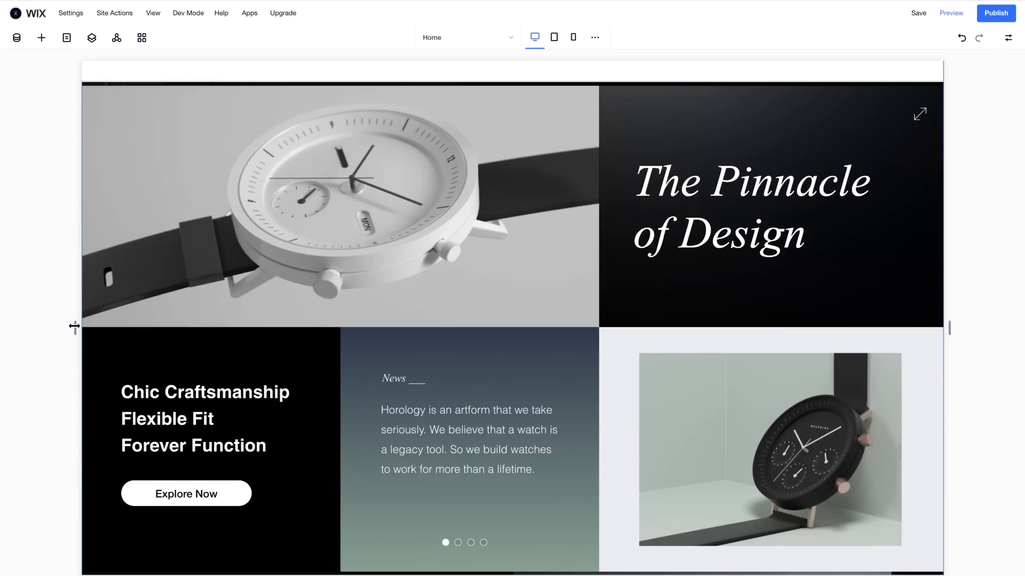
Drag the canvas edge to shrink the page width to about 1008 px
left_click_drag(74, 326, 429, 326)
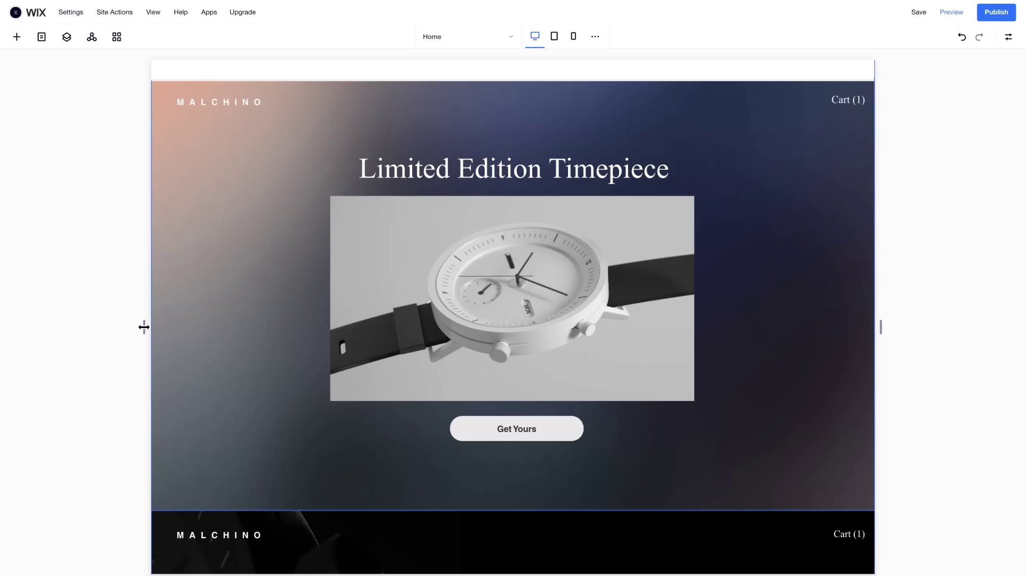
left_click_drag(144, 327, 62, 327)
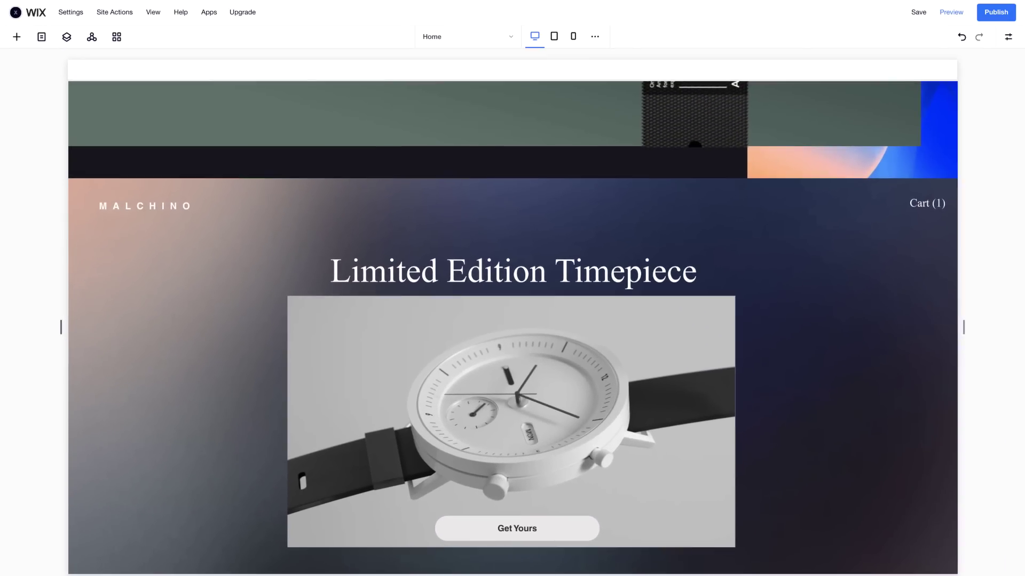
left_click_drag(61, 327, 140, 327)
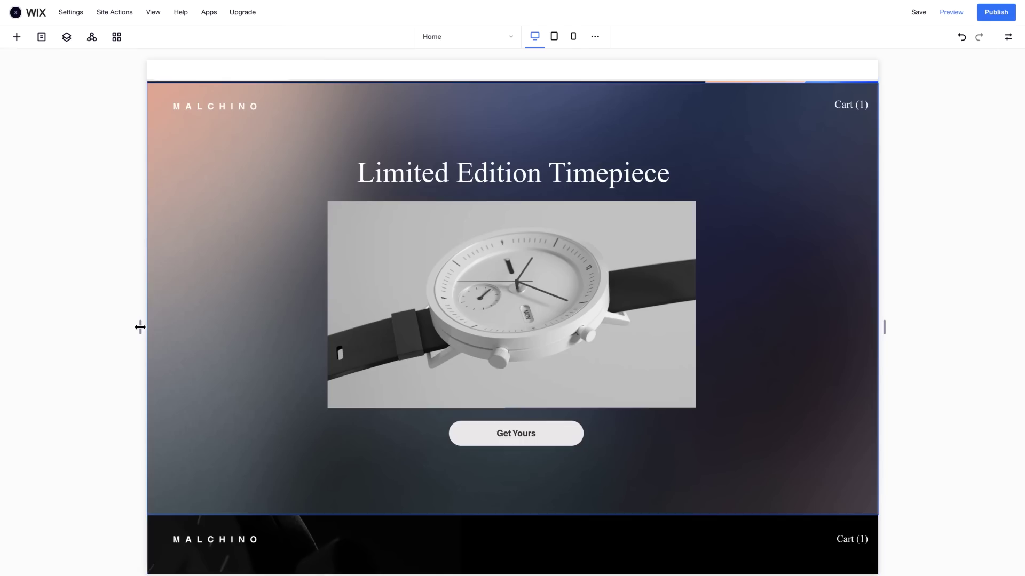
left_click(379, 192)
left_click(380, 247)
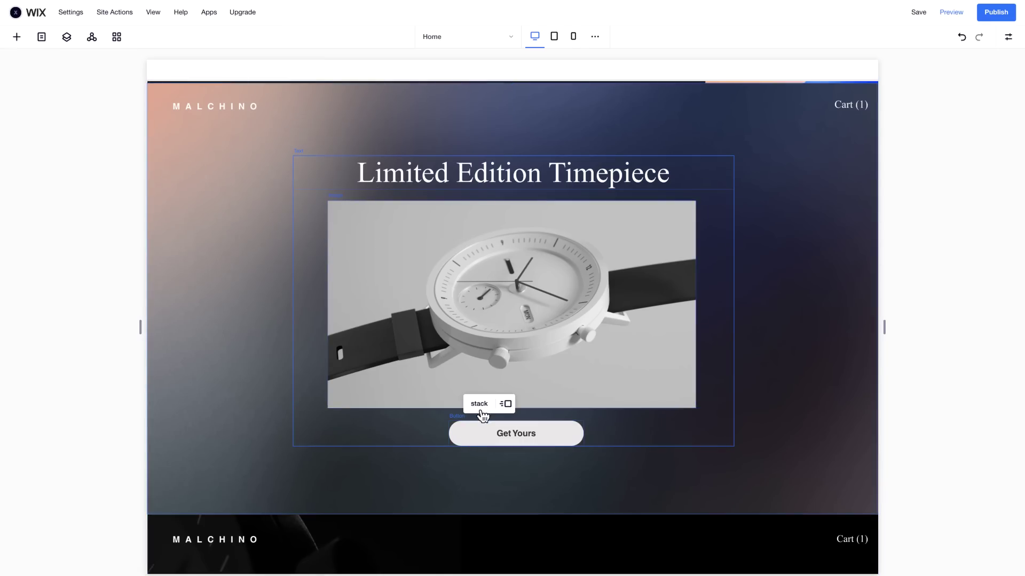
left_click(479, 404)
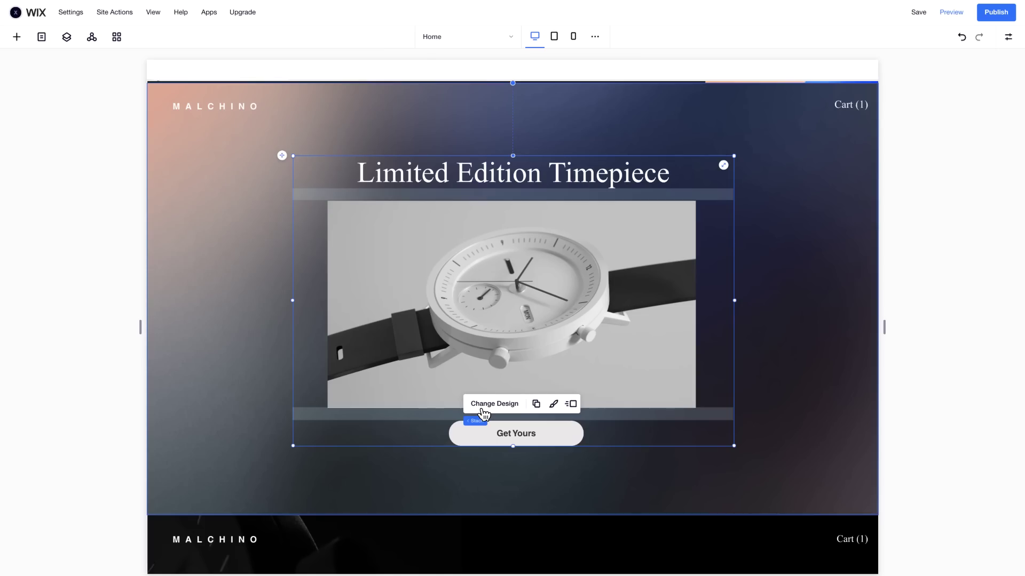
mouse_move(140, 326)
left_mouse_down()
mouse_move(73, 327)
mouse_move(140, 327)
left_mouse_up()
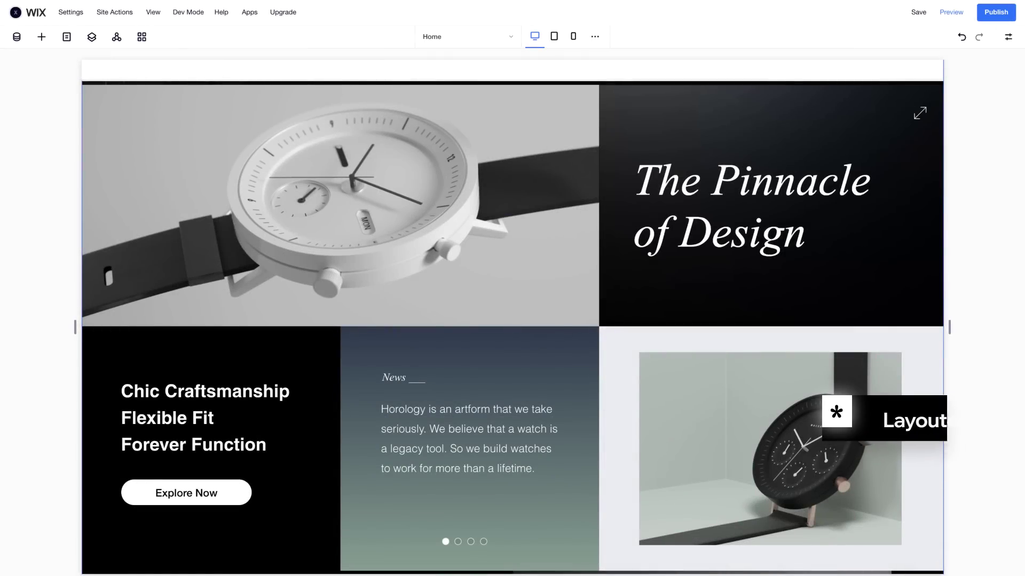
Stretch the black watch photo in the lower-right Layouter cell to fill its cell
left_click(42, 37)
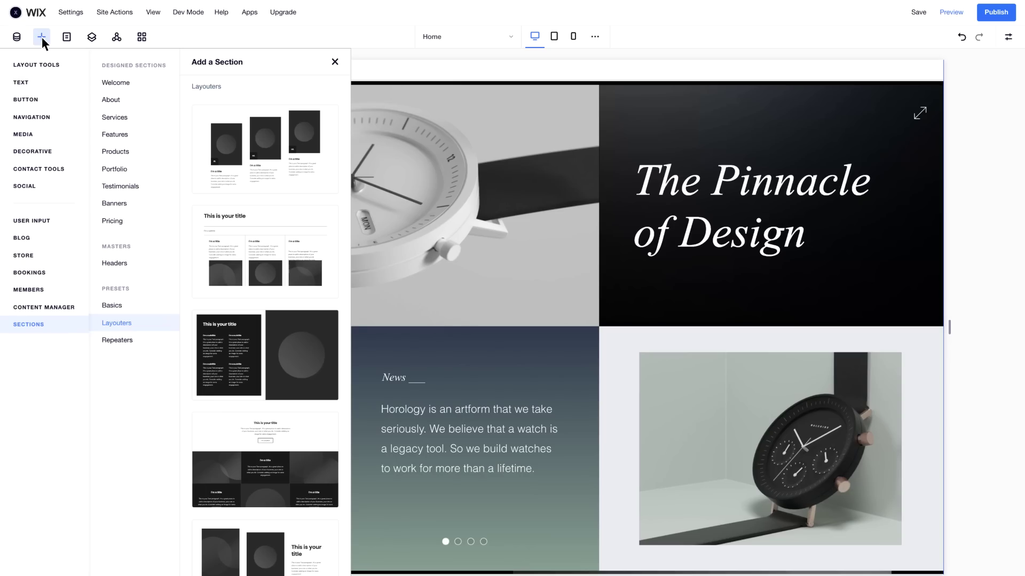
left_click(42, 37)
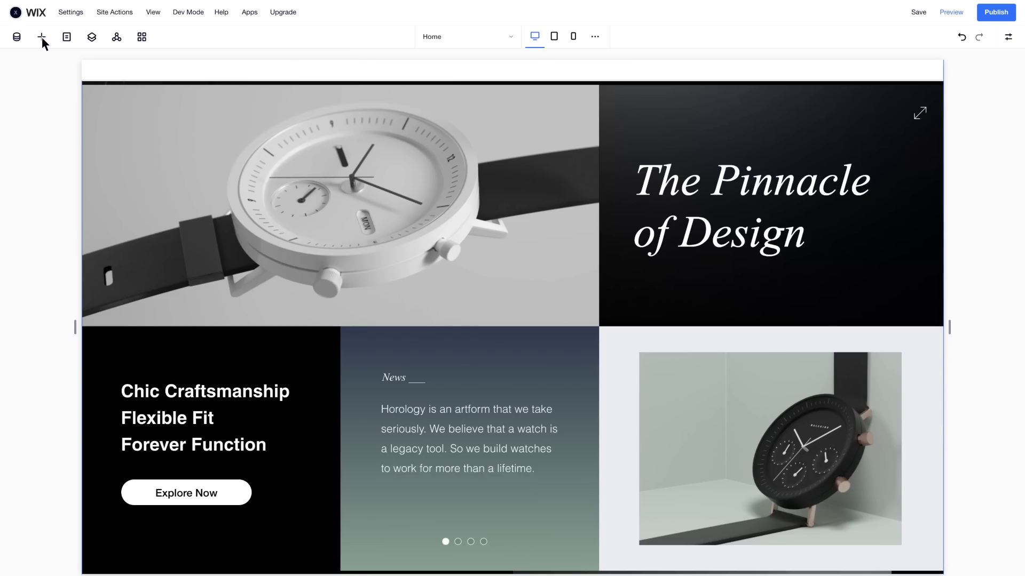
mouse_move(75, 326)
left_mouse_down()
mouse_move(430, 326)
mouse_move(76, 327)
left_mouse_up()
left_click(826, 419)
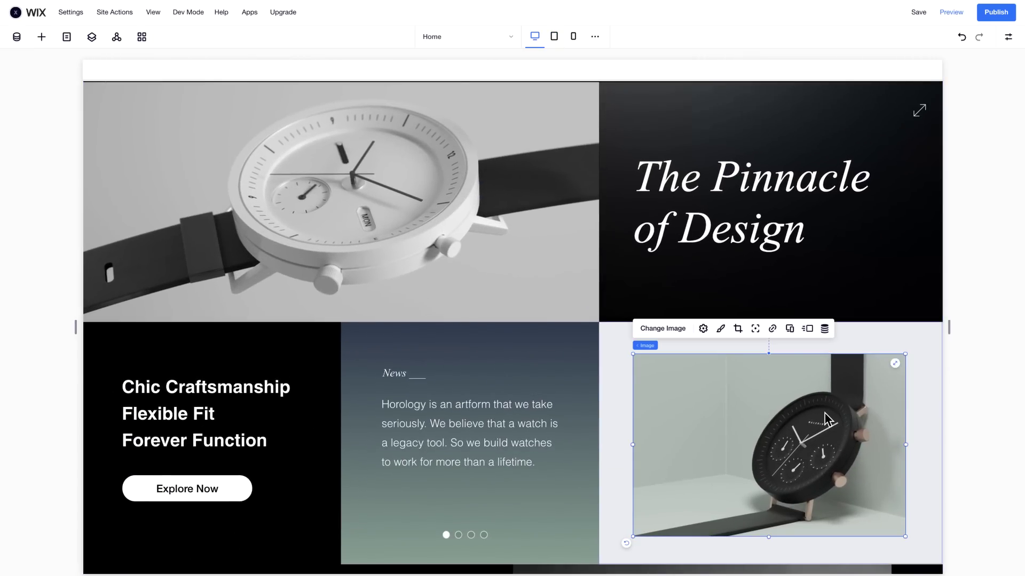
left_click(895, 364)
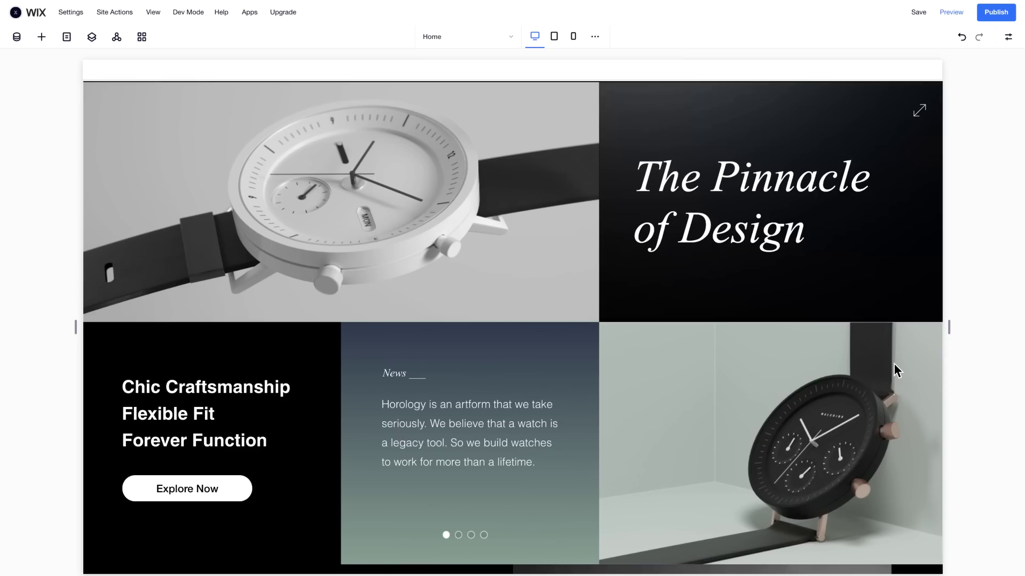
Move the Chic Craftsmanship block into the middle cell, adjust the News cell, and select the Layouter
left_click_drag(215, 421, 472, 422)
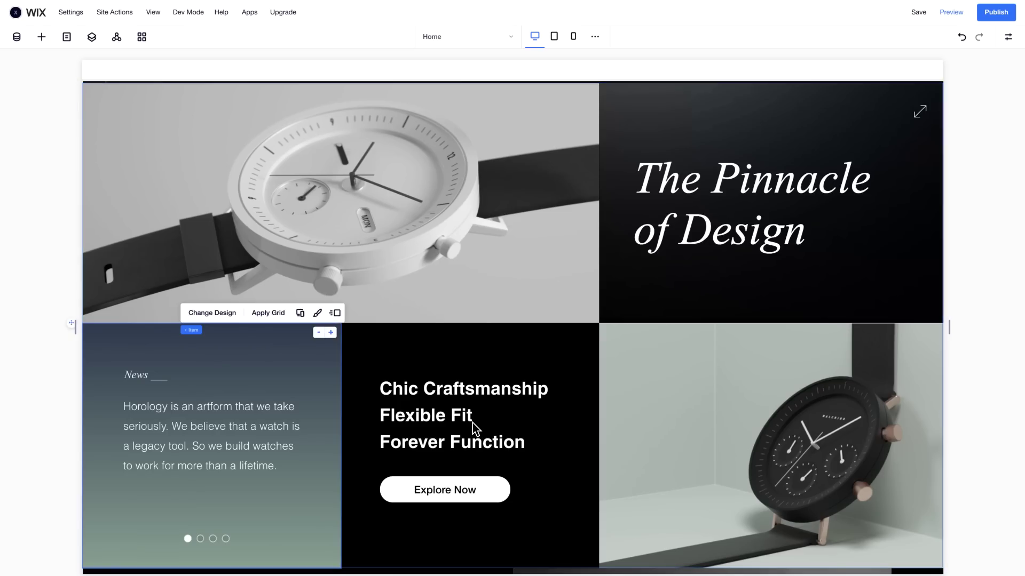
left_click(318, 333)
left_click(274, 334)
left_click(277, 342)
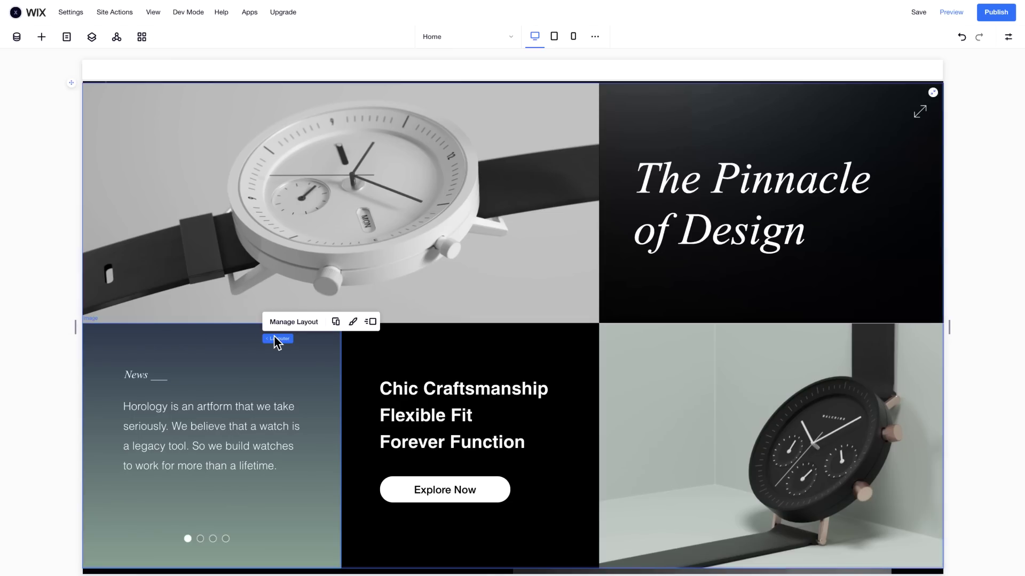
On the mobile breakpoint, set the Layouter's display type to Column so its cells stack
left_click(573, 36)
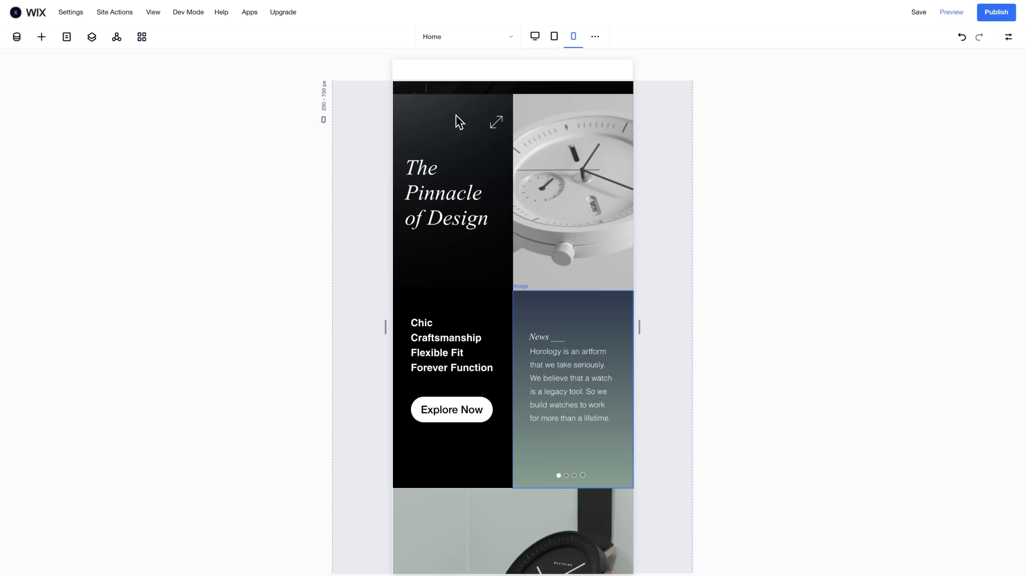
left_click(437, 135)
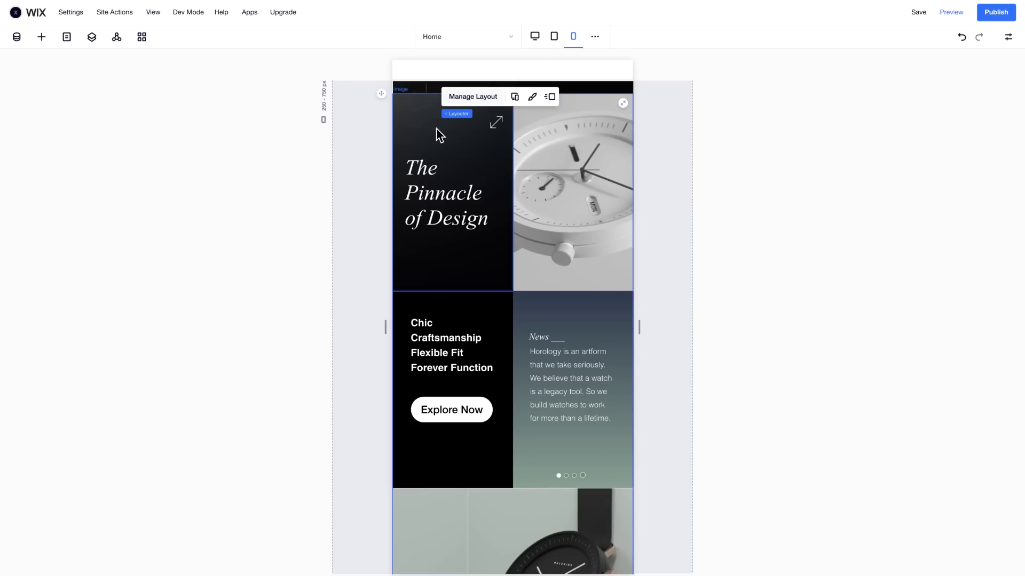
left_click(488, 104)
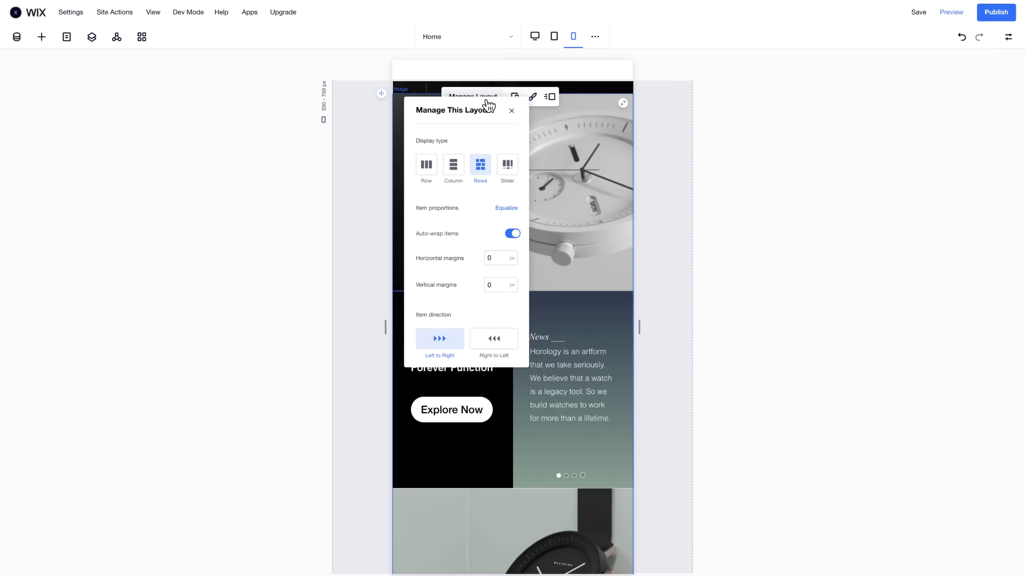
left_click(460, 169)
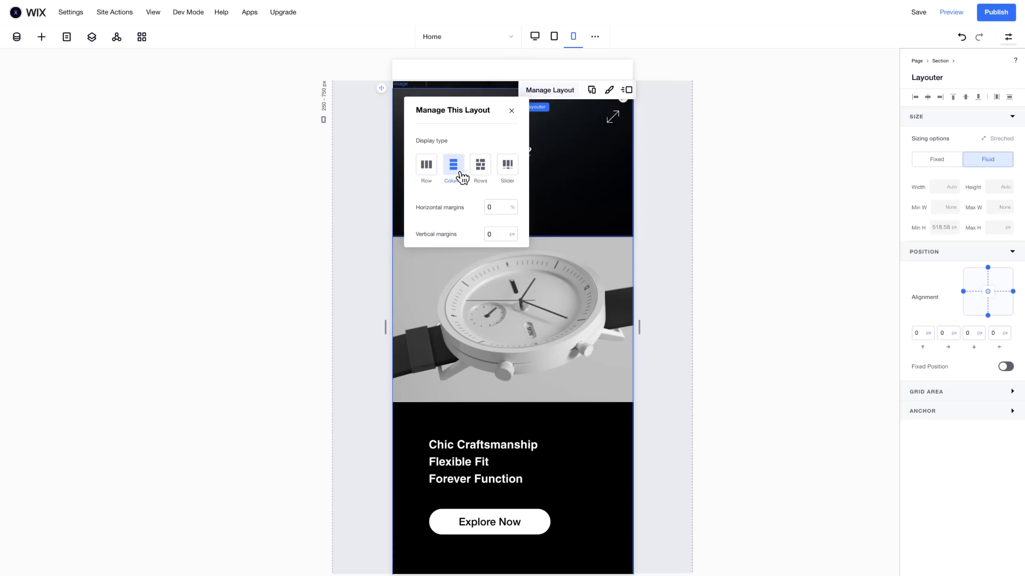
key("Escape")
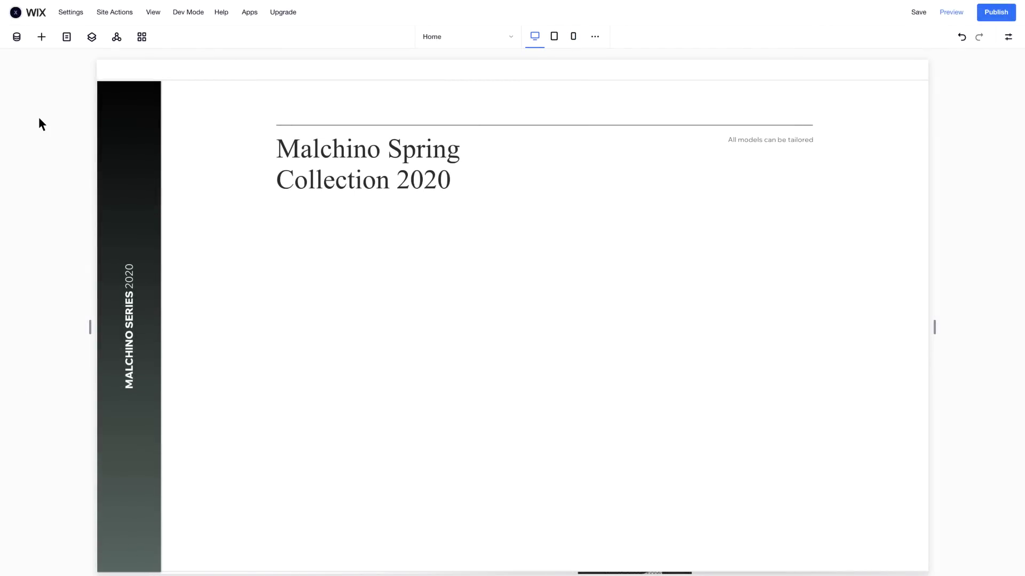
Drop a six-item repeater grid under the 'Malchino Spring Collection 2020' heading
left_click(43, 38)
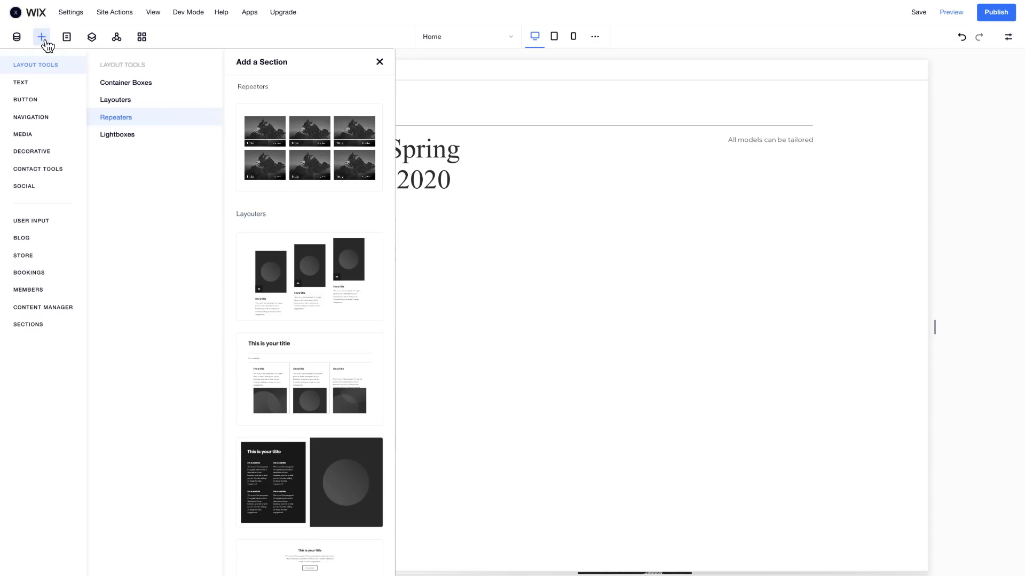
left_click_drag(296, 149, 423, 343)
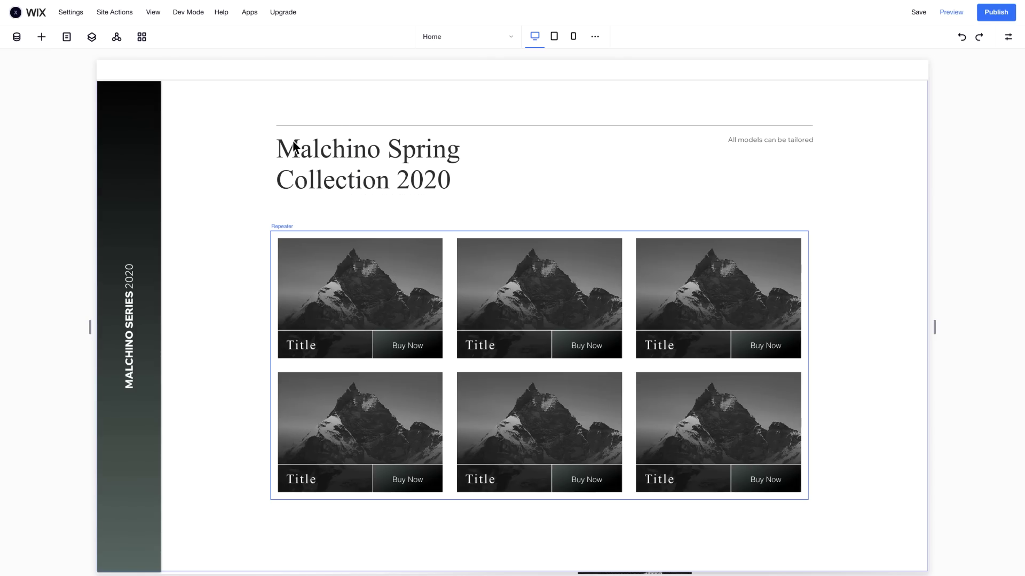
Add the Content Manager, create a collection named 'Malchino Watches', and reselect the repeater
left_click(42, 38)
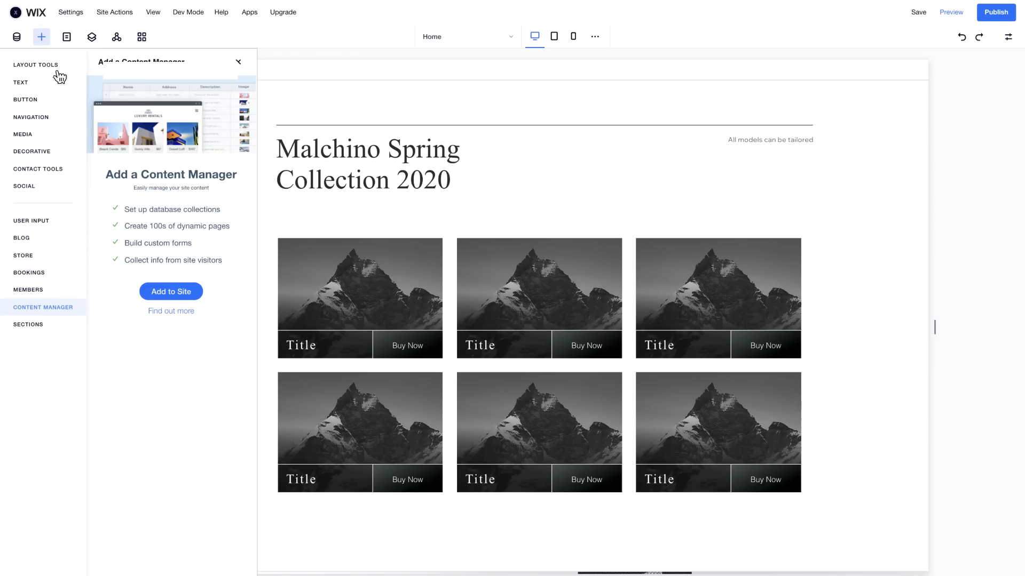
left_click(181, 303)
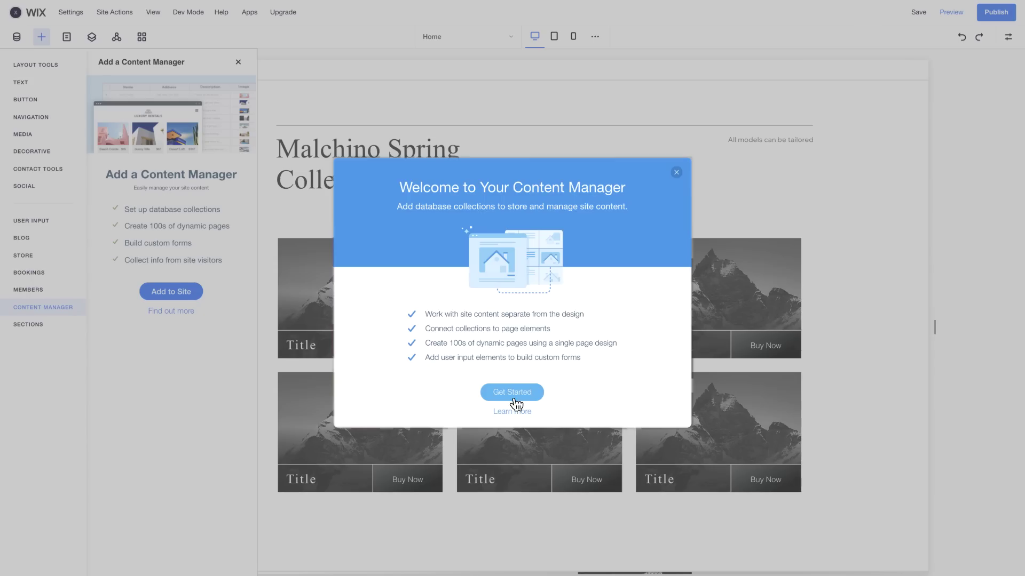
left_click(511, 395)
left_click(586, 383)
type("Malchino Watches")
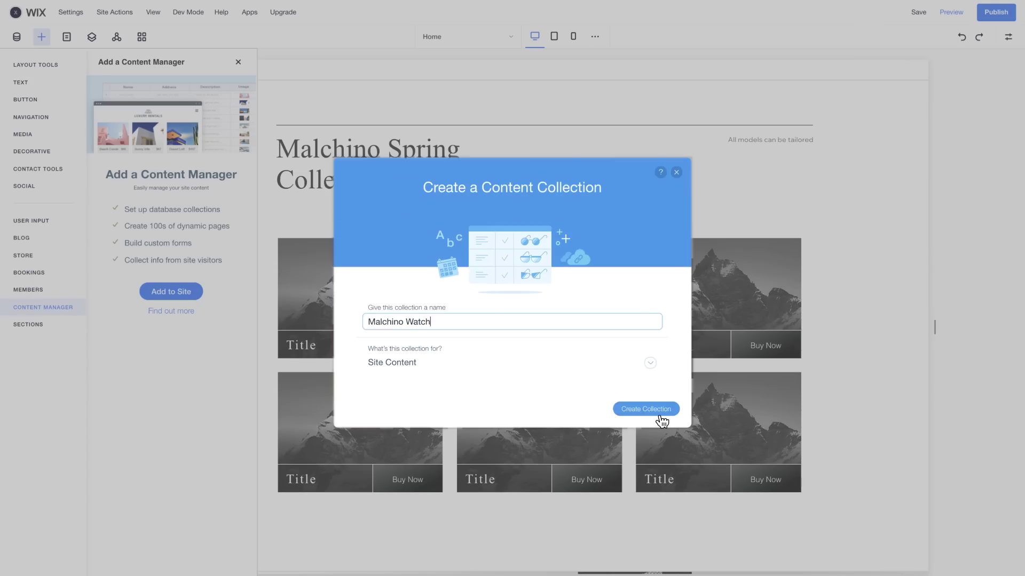
left_click(656, 414)
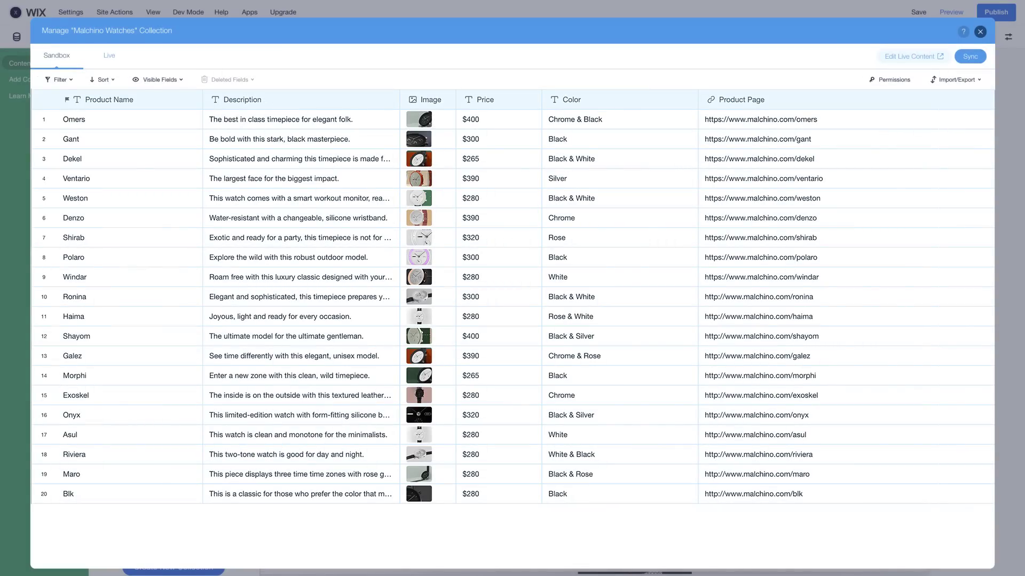
key("Escape")
left_click(647, 417)
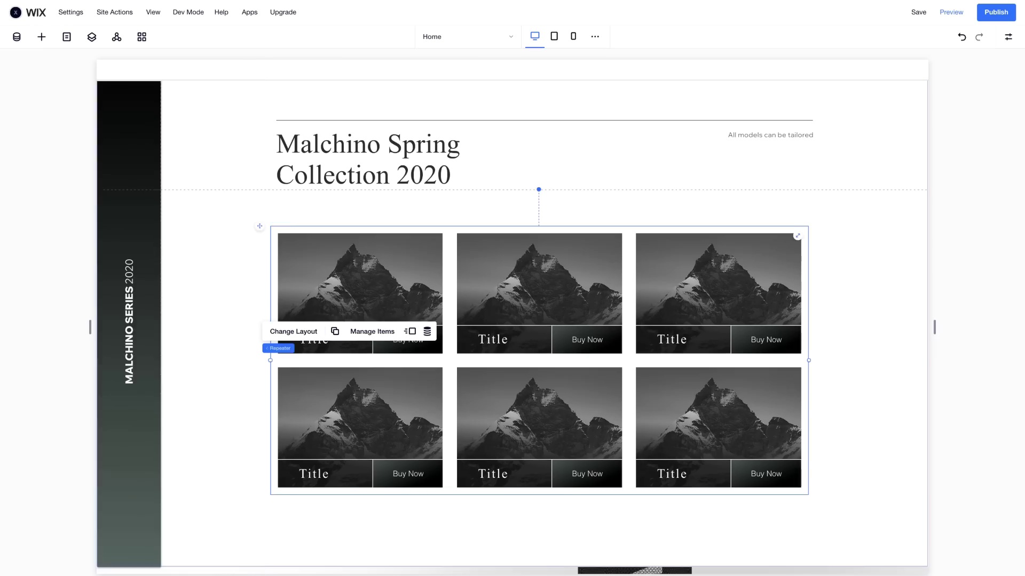
Create a dataset for the repeater from the Malchino Watches collection
left_click(427, 331)
left_click(204, 308)
left_click(550, 276)
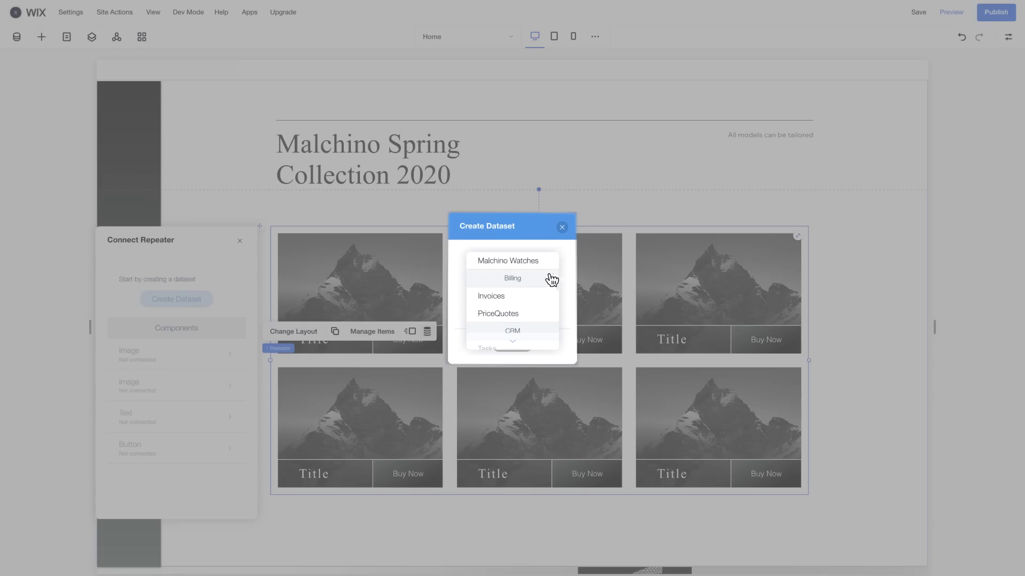
left_click(510, 263)
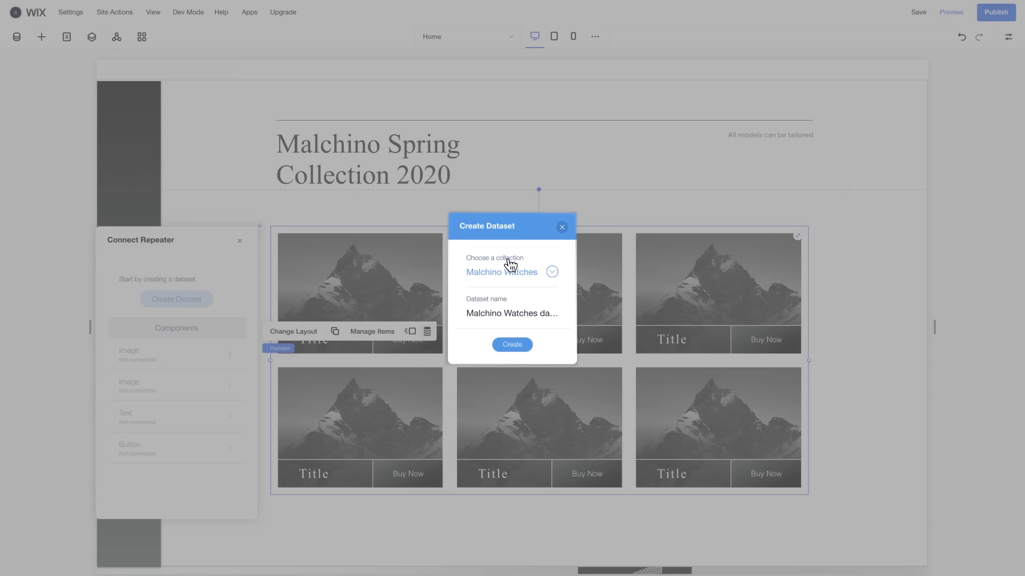
left_click(511, 345)
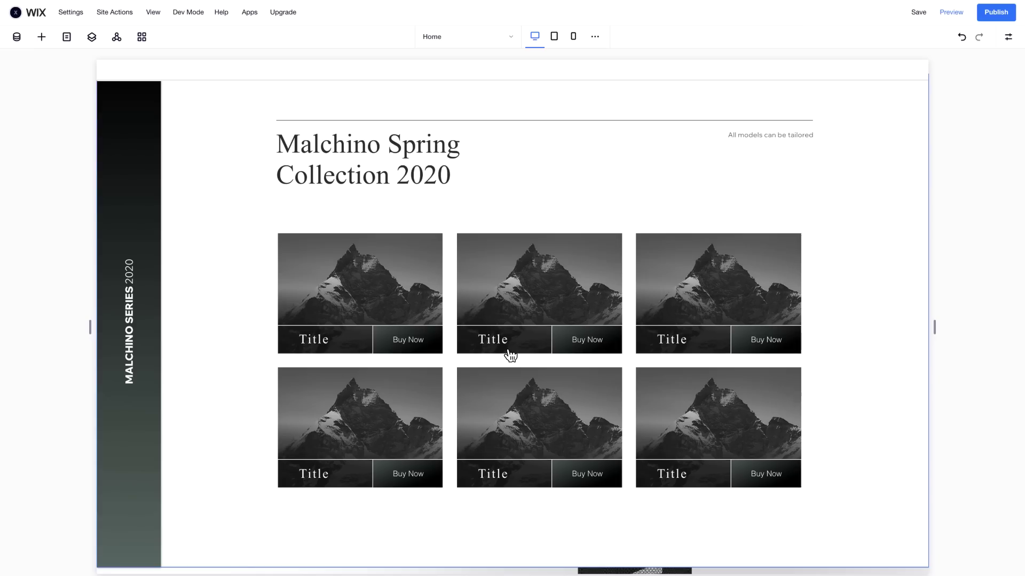
Connect the repeater item image to the Malchino Watches dataset's Image field
left_click(365, 273)
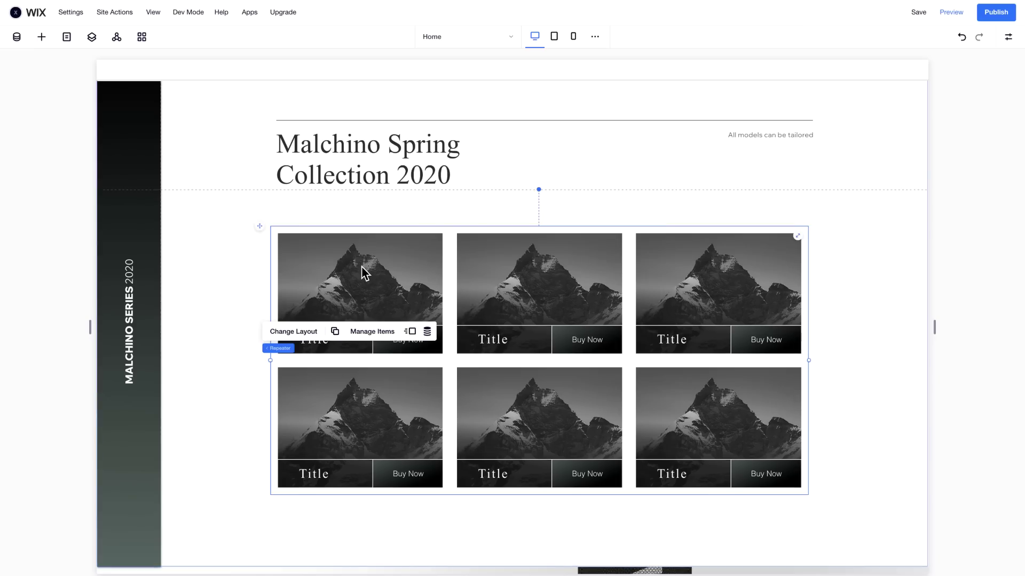
left_click(365, 273)
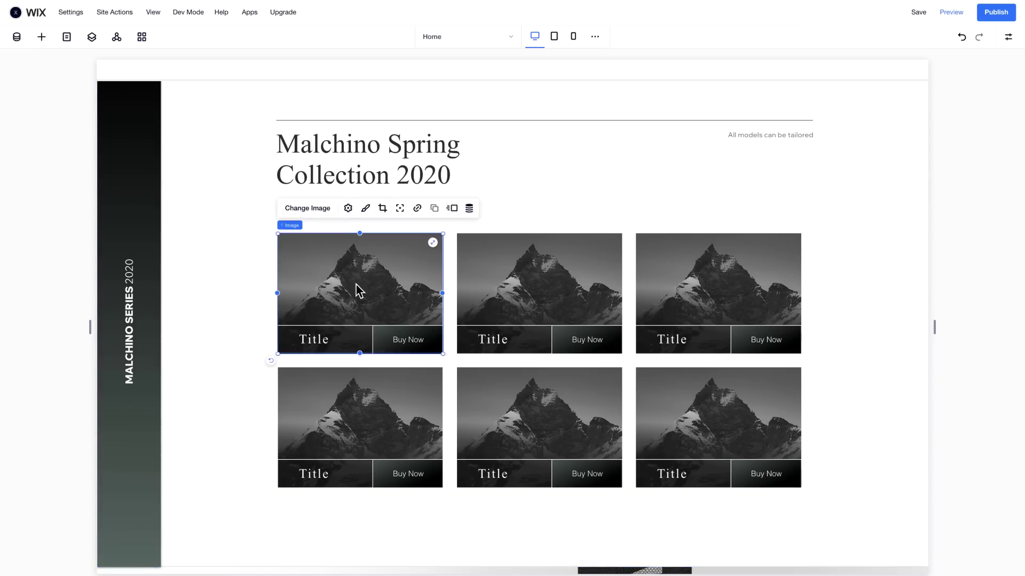
left_click(337, 342)
left_click(387, 344)
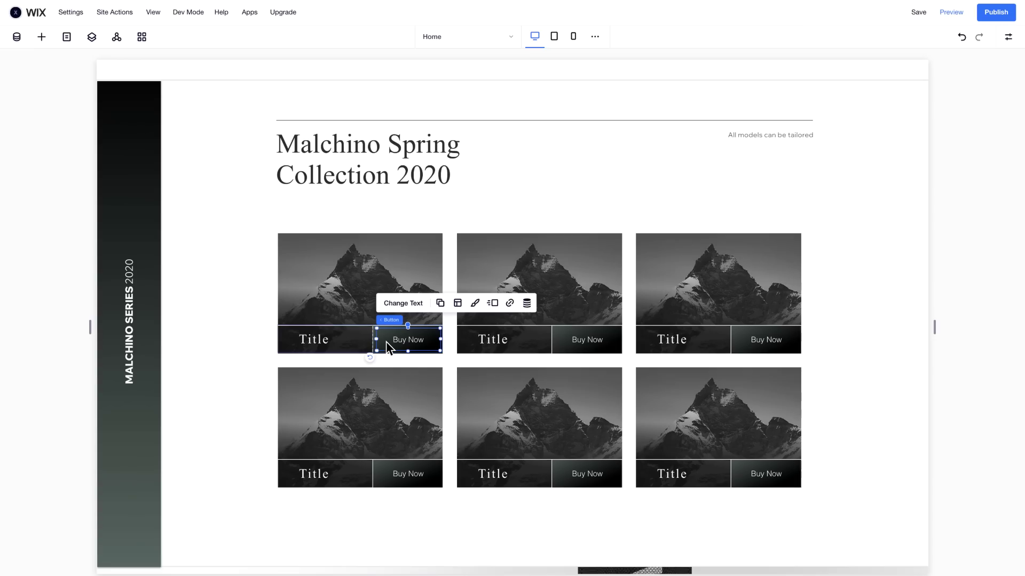
left_click(373, 304)
left_click(469, 208)
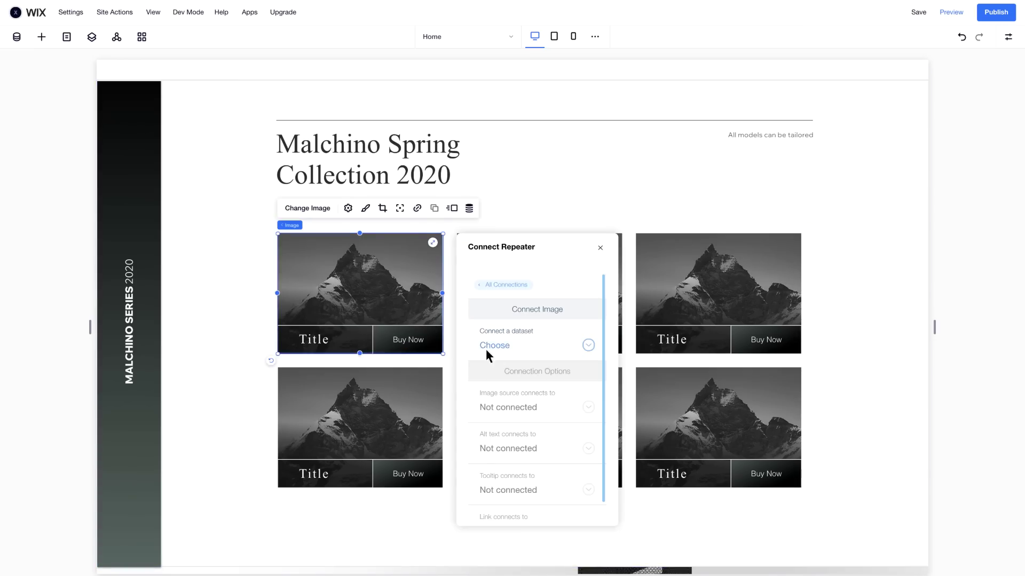
left_click(487, 348)
left_click(516, 364)
left_click(517, 408)
left_click(516, 412)
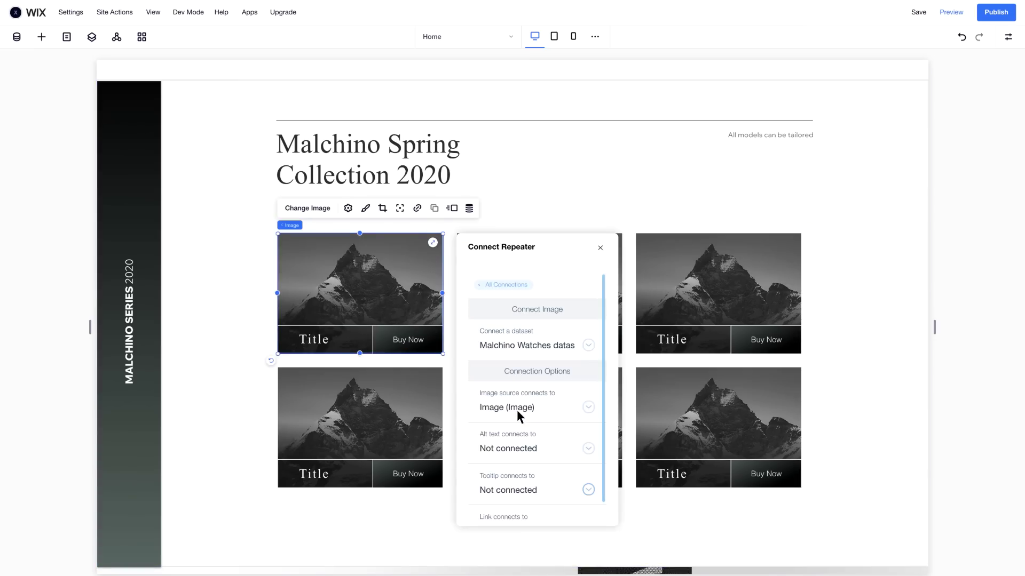
Connect the item title text to the Product Name field
left_click(336, 344)
left_click(385, 306)
left_click(535, 444)
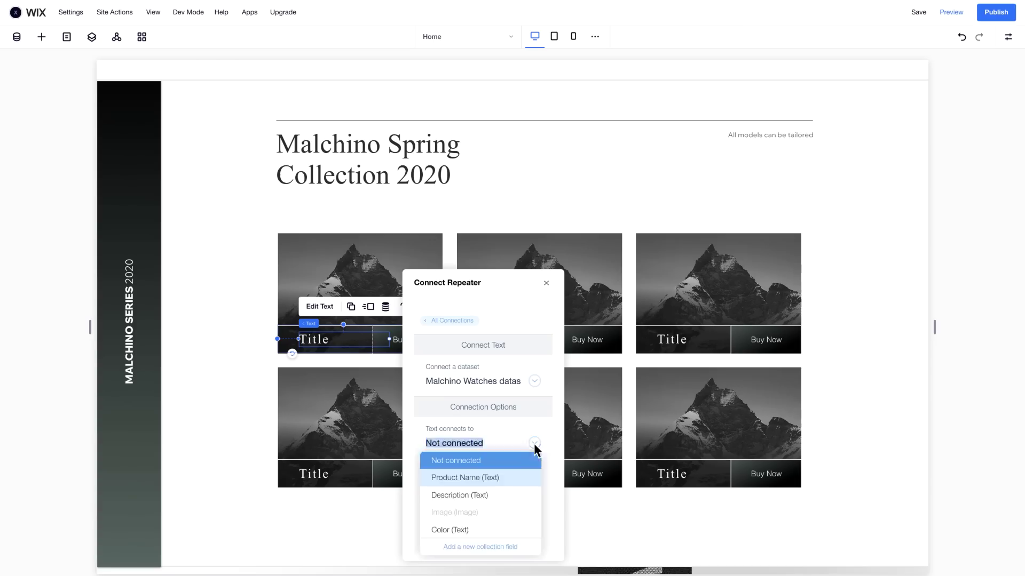
left_click(534, 477)
key("Escape")
Set the Buy Now button's click action to open the Product Page (URL)
left_click(410, 341)
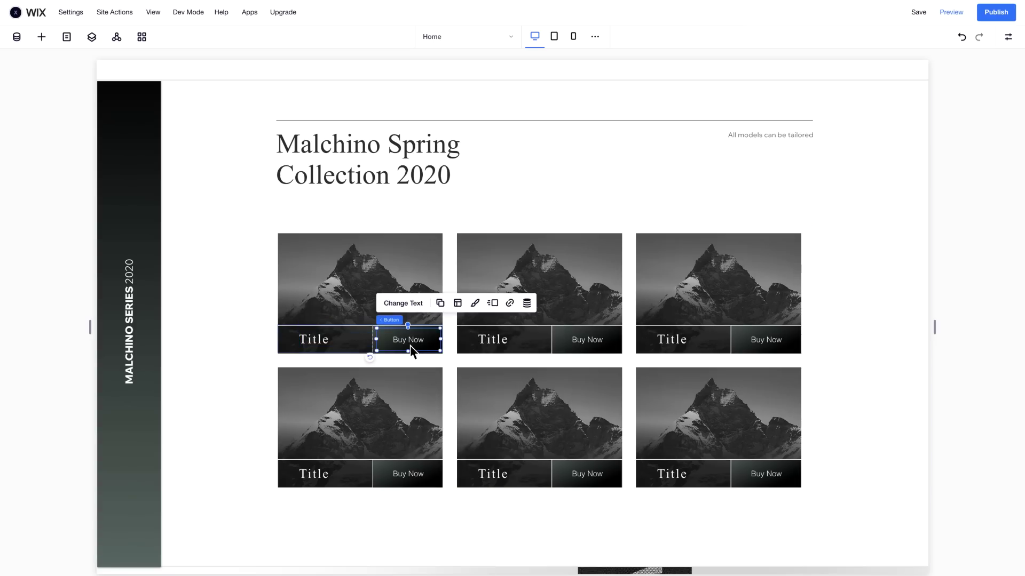
left_click(526, 303)
left_click(532, 443)
left_click(515, 487)
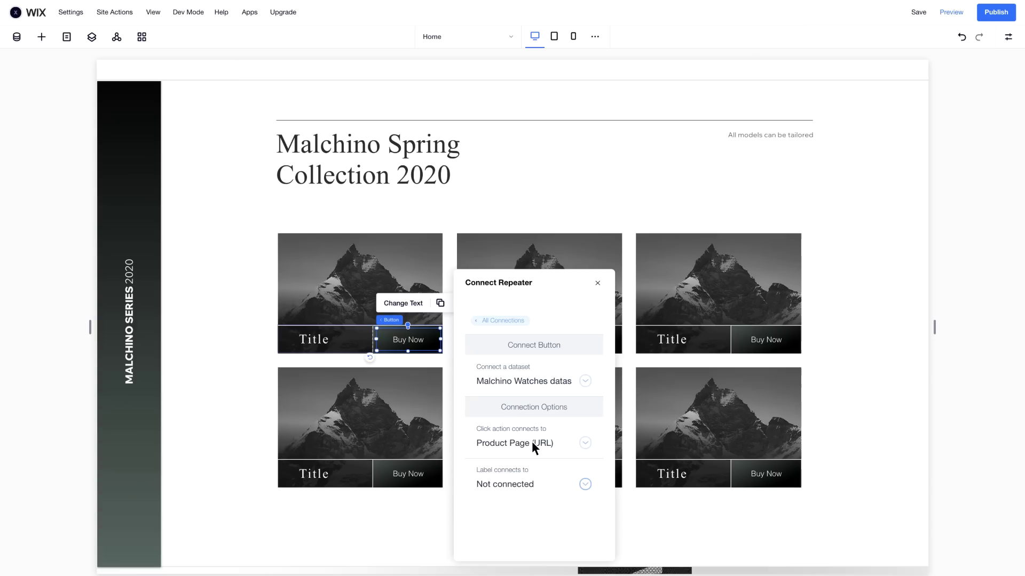
key("Escape")
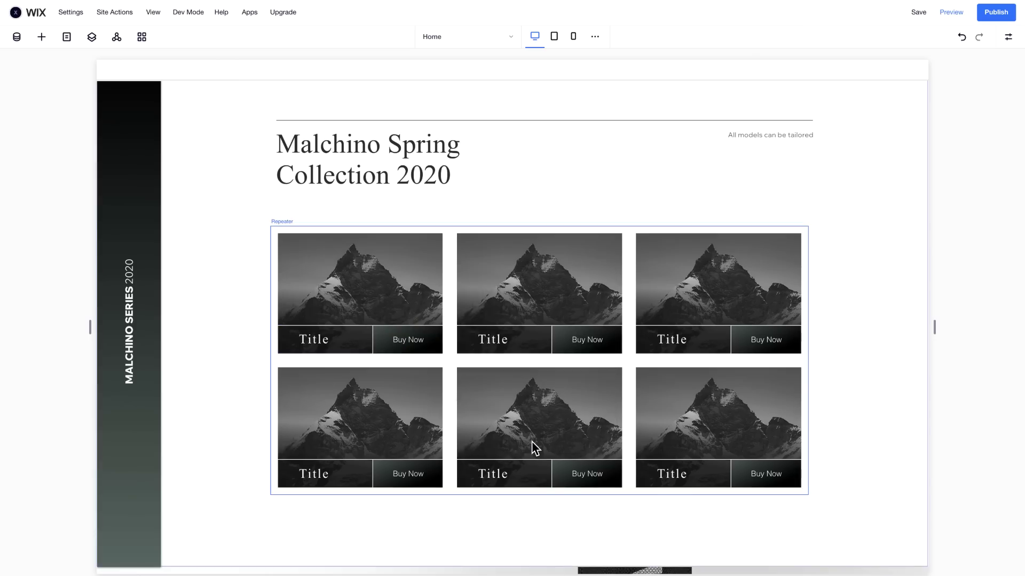
Preview the site, then back in the editor shift the item title text slightly left
left_click(951, 14)
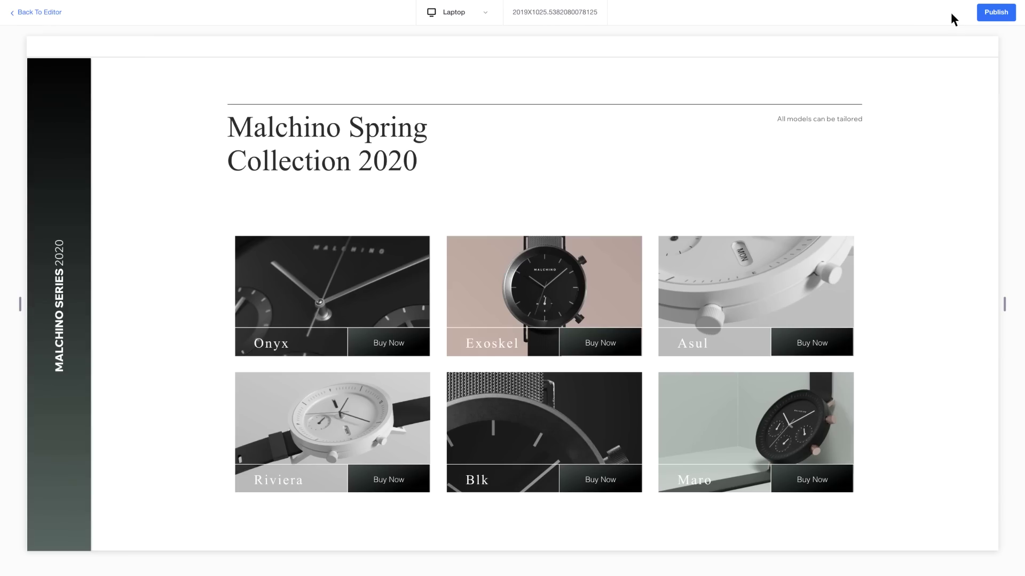
mouse_move(20, 304)
left_mouse_down()
mouse_move(91, 304)
mouse_move(20, 304)
left_mouse_up()
left_click(21, 13)
left_click(329, 340)
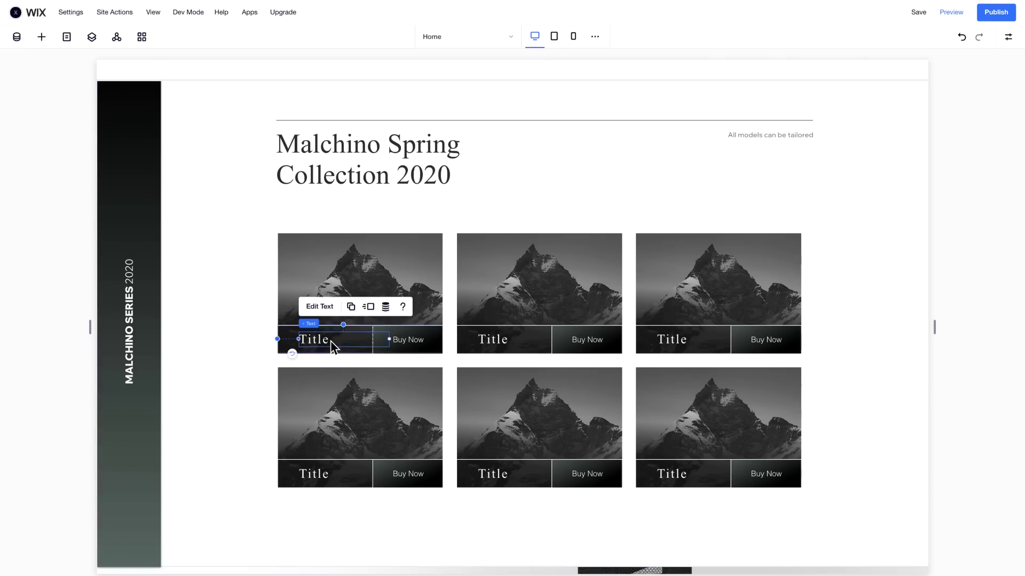
mouse_move(331, 341)
left_mouse_down()
mouse_move(347, 340)
mouse_move(314, 344)
left_mouse_up()
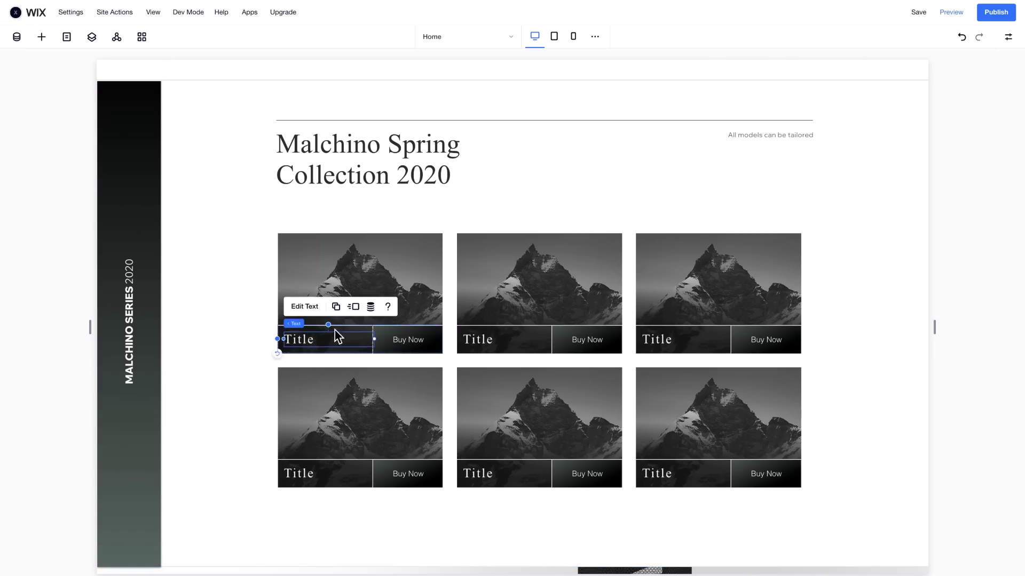
Preview again at tablet width and scroll through the two-column watch grid
left_click(948, 19)
left_click_drag(1001, 304, 700, 304)
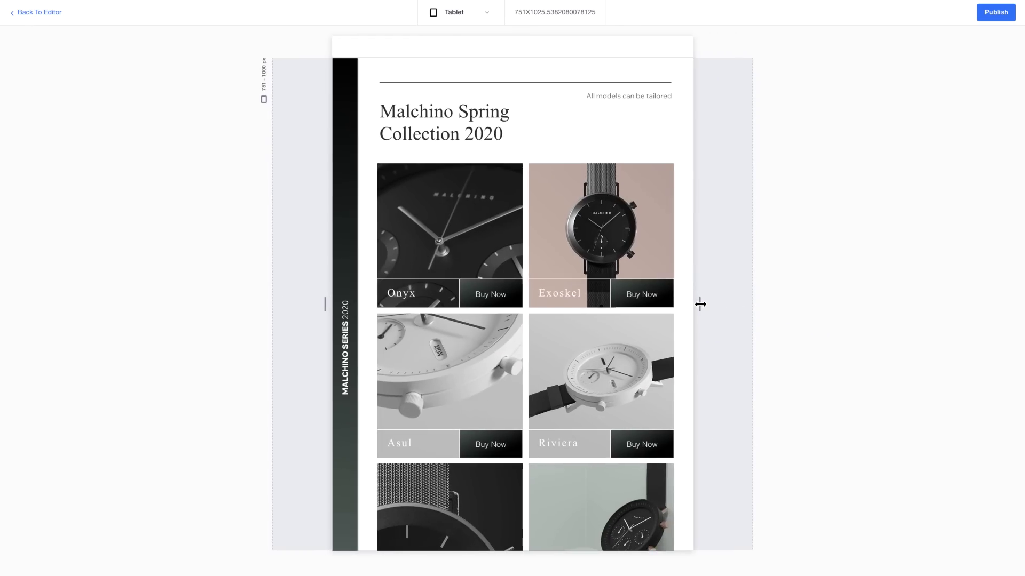
scroll(700, 305, "down", 2)
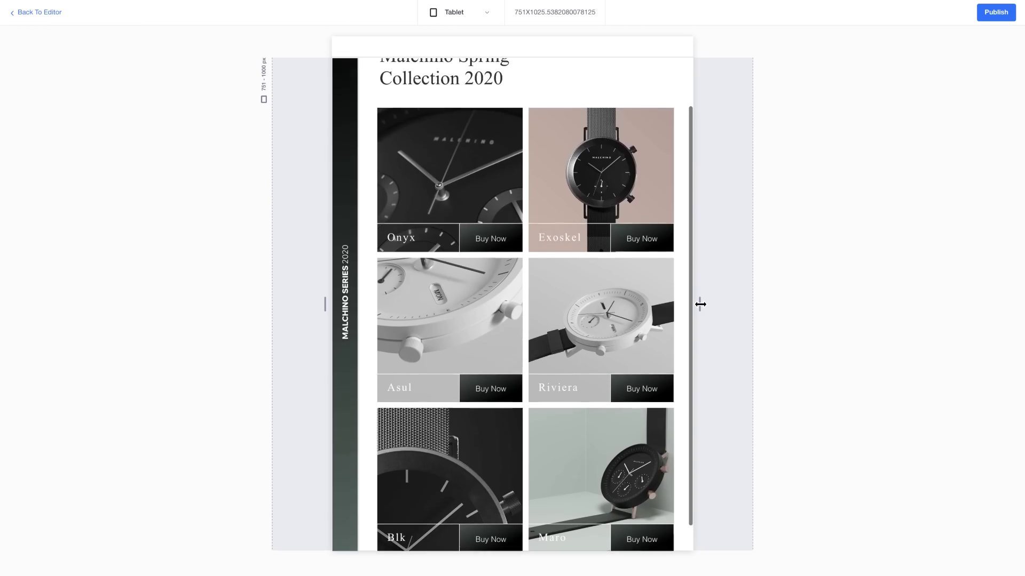
scroll(700, 304, "up", 2)
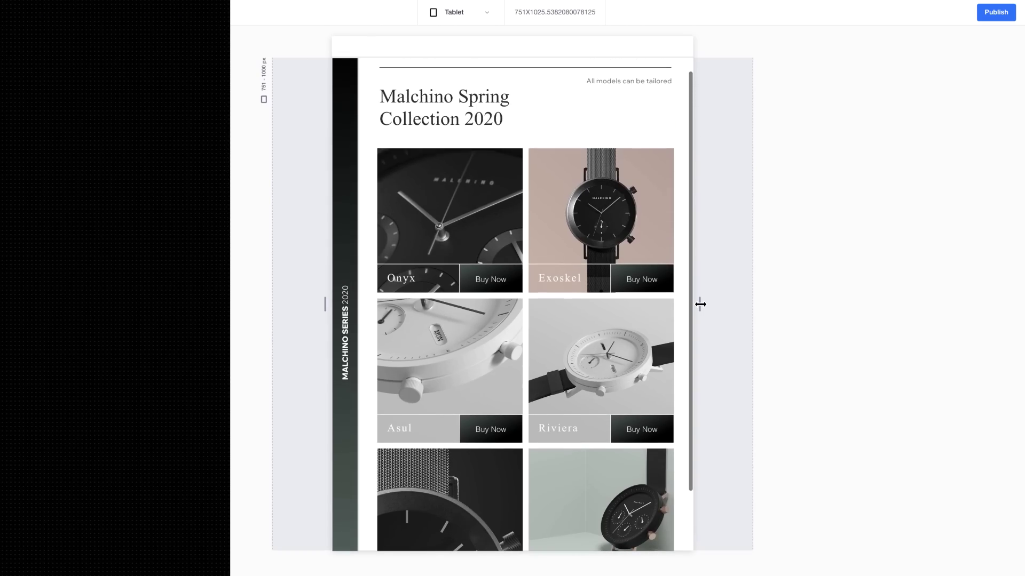